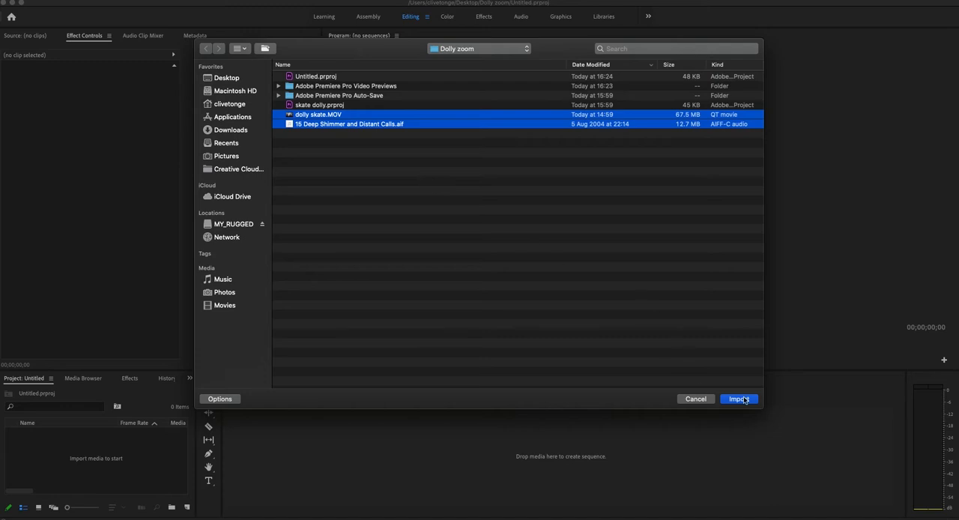
# Import dolly skate.MOV and 15 Deep Shimmer and Distant Calls.aif, and create Sequence 01 with the HDV 1080p30 preset.
pyautogui.click(738, 399)
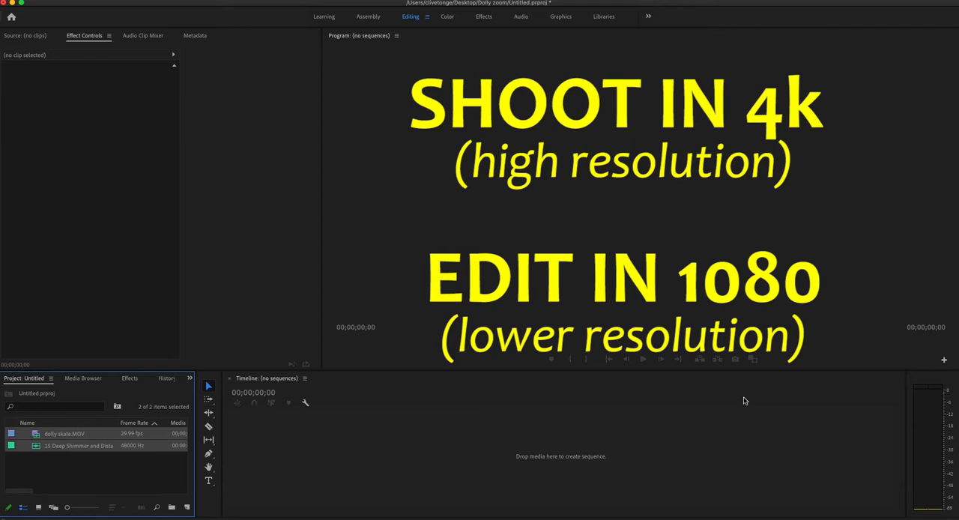
pyautogui.click(82, 481)
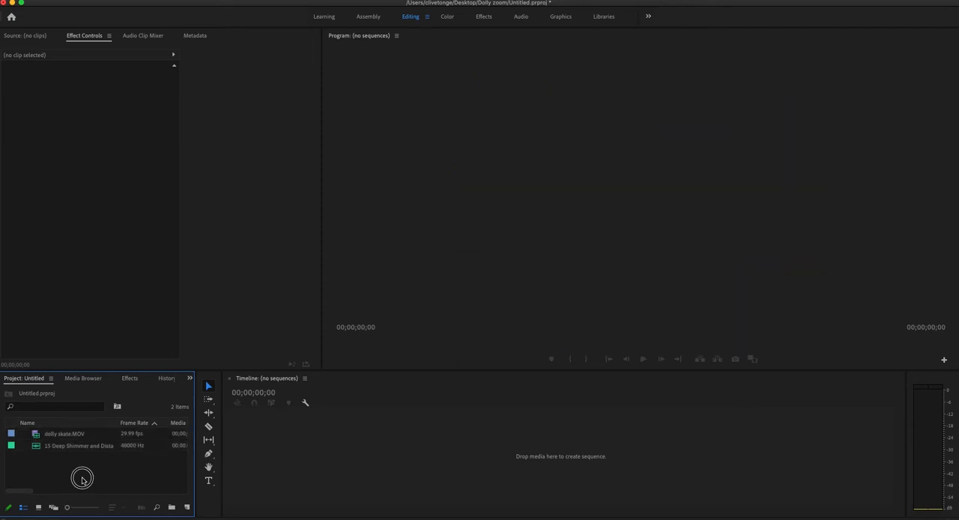
pyautogui.rightClick(83, 481)
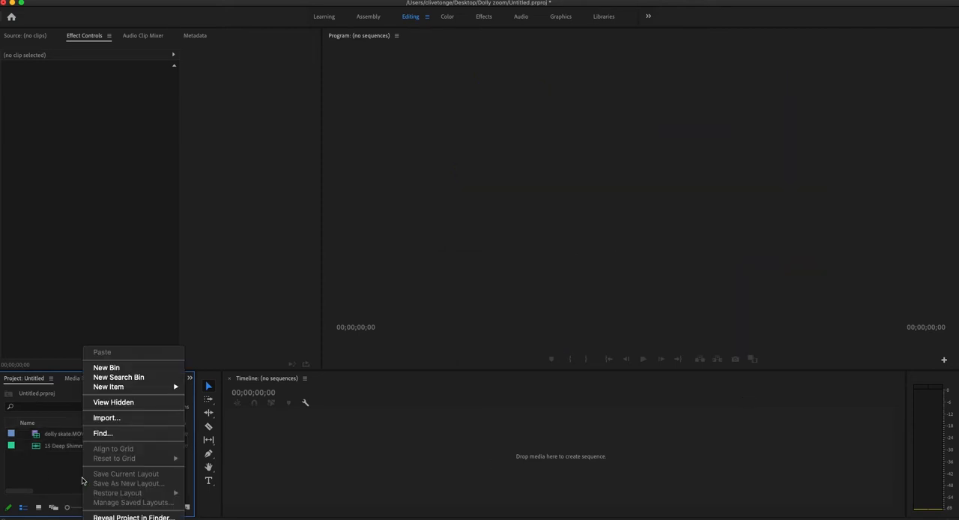
pyautogui.moveTo(134, 387)
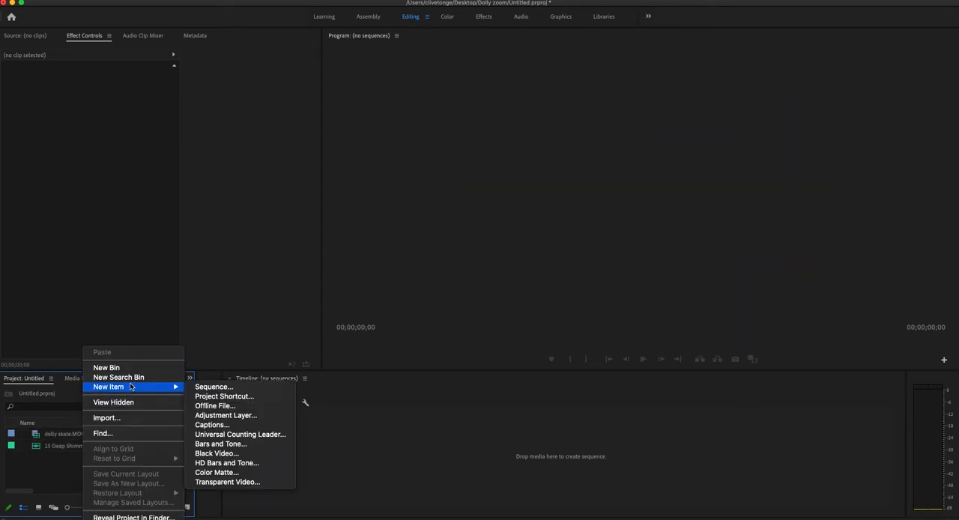
pyautogui.click(230, 388)
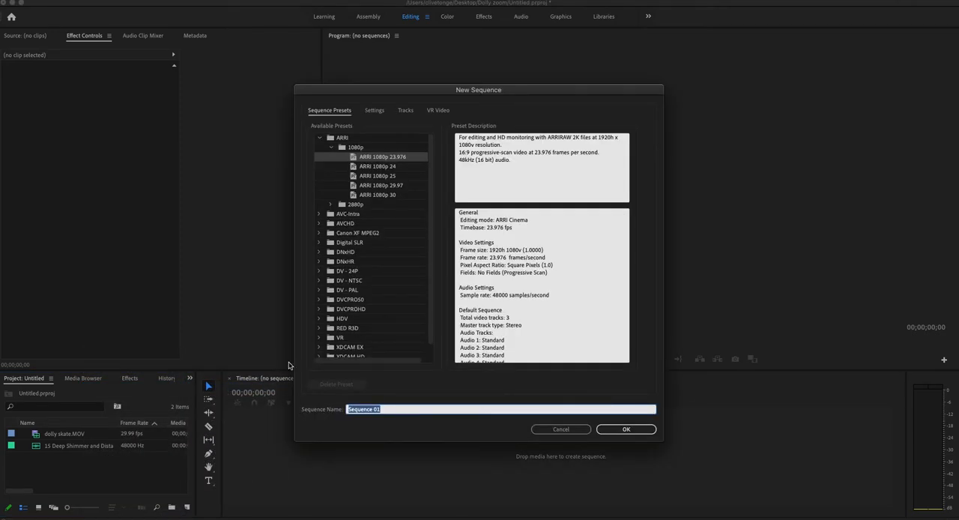
pyautogui.click(324, 146)
pyautogui.click(320, 139)
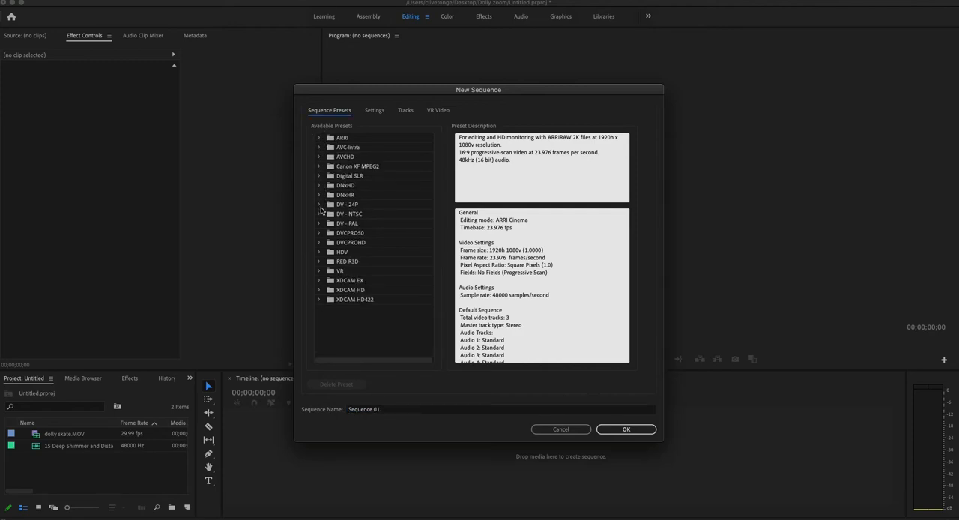
pyautogui.click(320, 253)
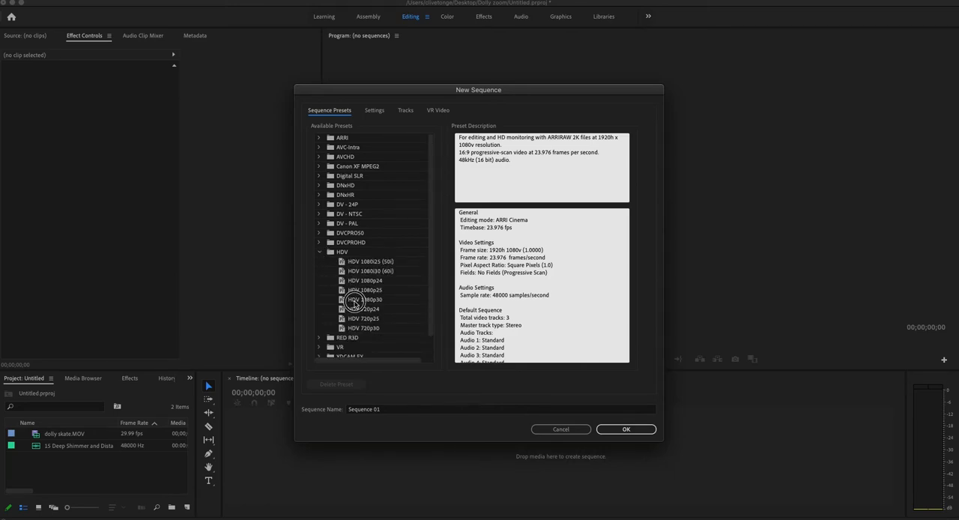
pyautogui.click(356, 299)
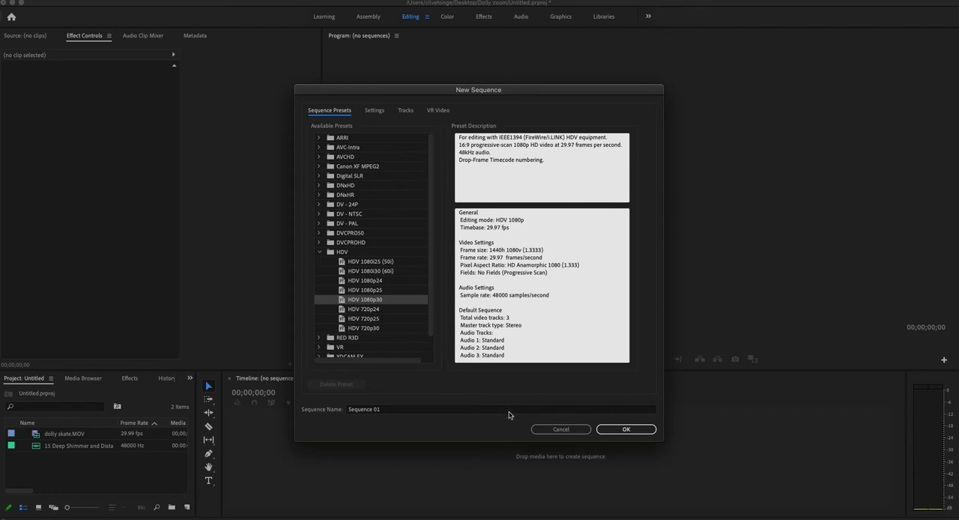
pyautogui.click(621, 433)
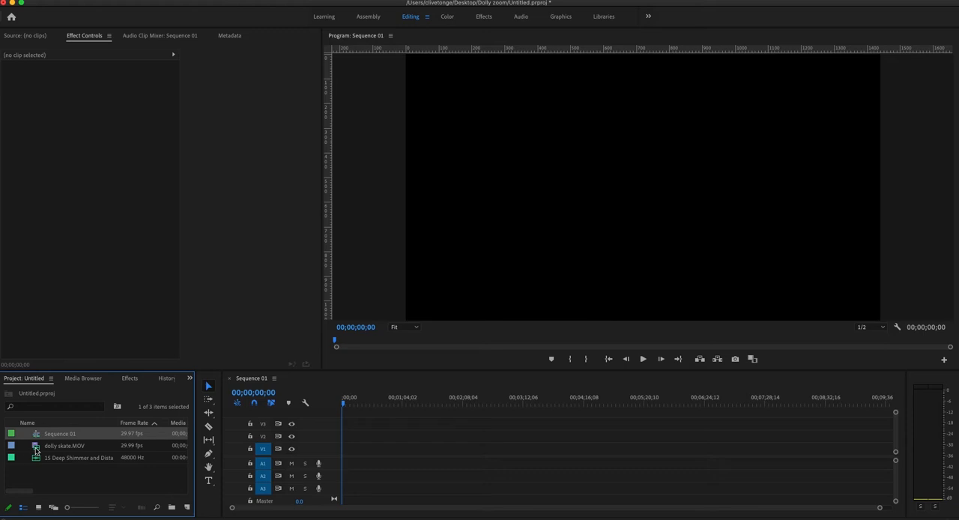
# Place dolly skate.MOV at the start of video track V1, keeping the existing sequence settings.
pyautogui.moveTo(36, 449); pyautogui.dragTo(348, 450)
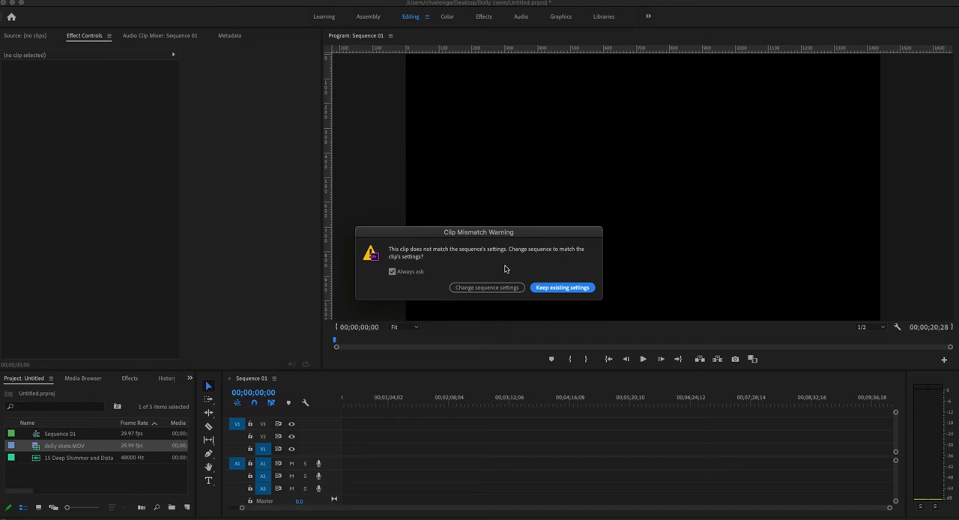
pyautogui.click(554, 290)
pyautogui.moveTo(890, 508); pyautogui.dragTo(810, 508)
pyautogui.moveTo(578, 508); pyautogui.dragTo(488, 500)
pyautogui.moveTo(374, 450); pyautogui.dragTo(347, 449)
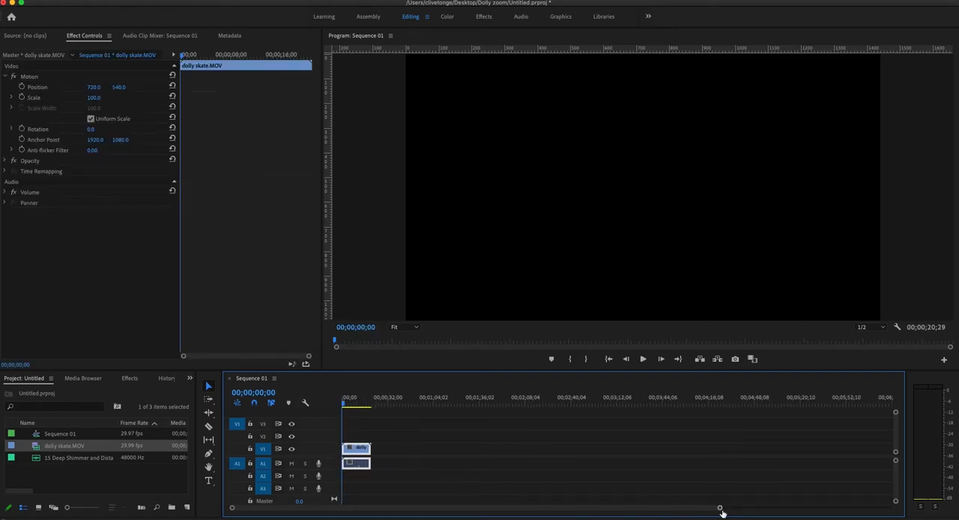
pyautogui.moveTo(722, 512); pyautogui.dragTo(563, 514)
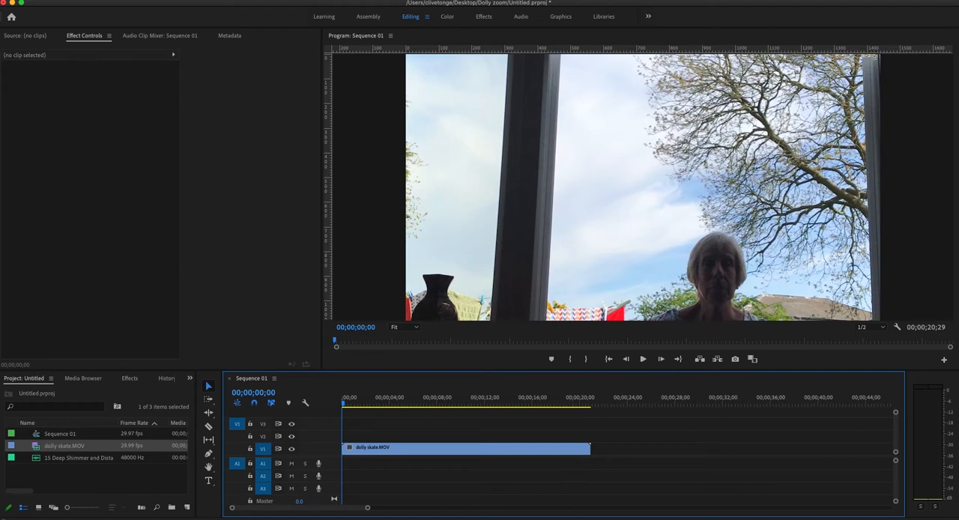
pyautogui.moveTo(368, 508); pyautogui.dragTo(351, 512)
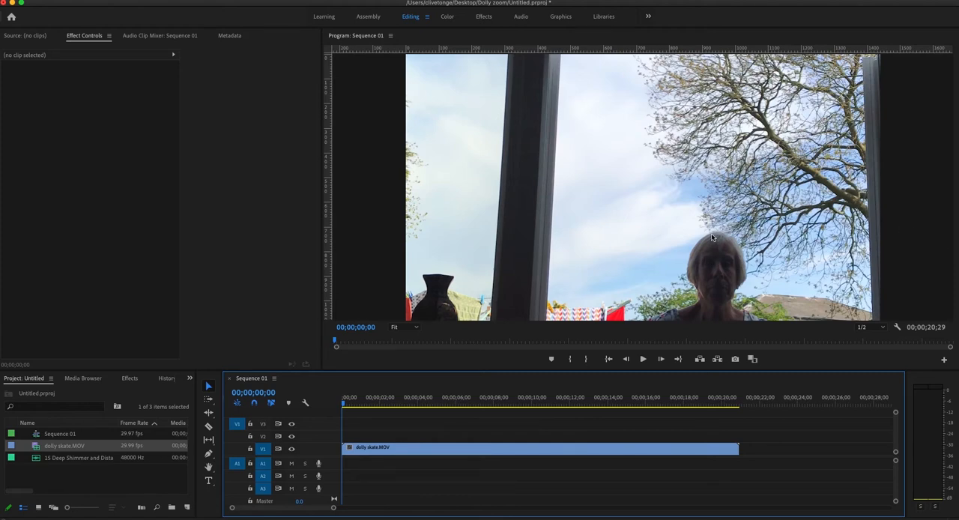
# Apply Scale to Frame Size to the dolly skate.MOV clip in the sequence.
pyautogui.click(547, 453)
pyautogui.rightClick(547, 453)
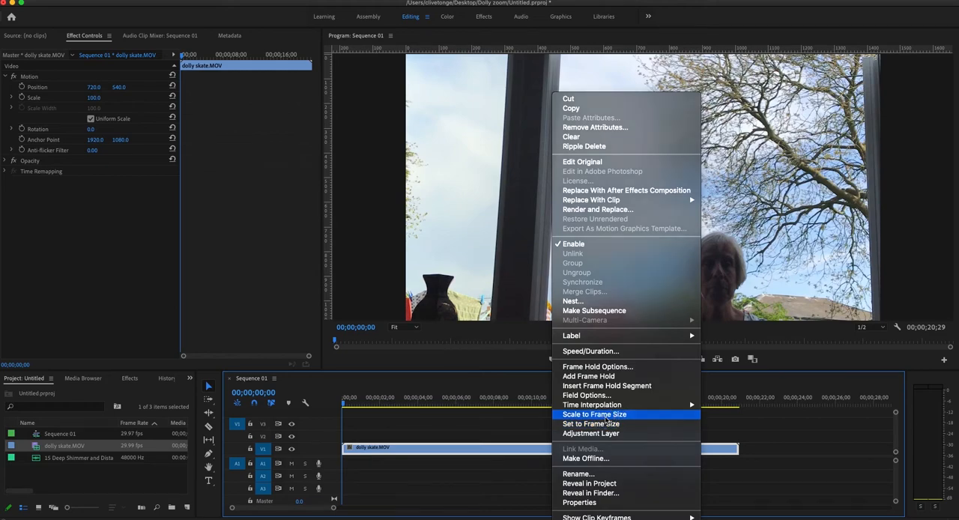
pyautogui.click(605, 414)
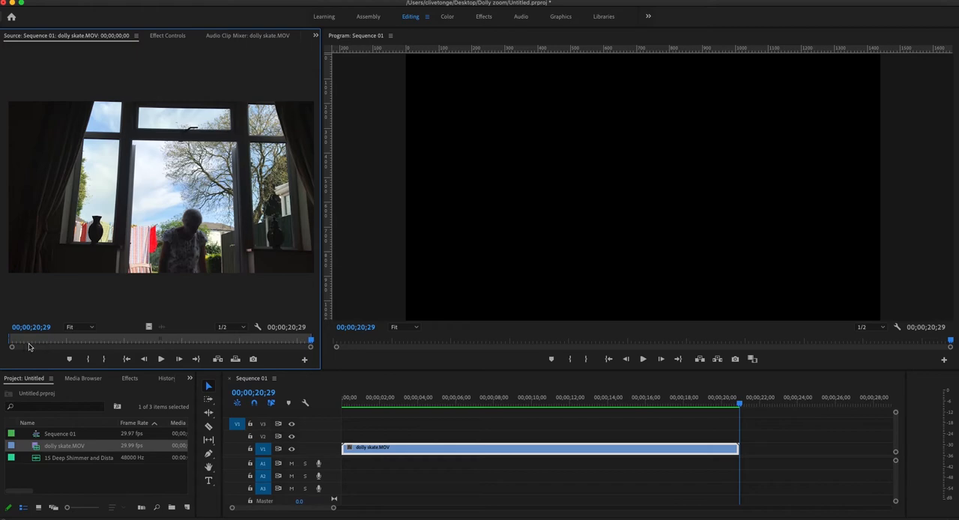
# Trim dolly skate.MOV to source range 00;00;03;20 to 00;00;09;29 and move the shortened clip to the sequence start.
pyautogui.moveTo(34, 342); pyautogui.dragTo(152, 344)
pyautogui.click(88, 359)
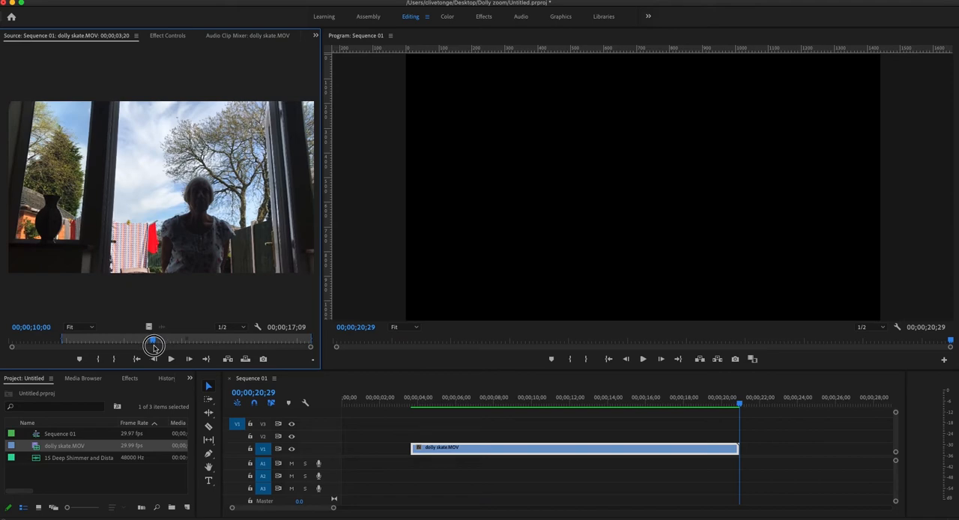
pyautogui.click(114, 359)
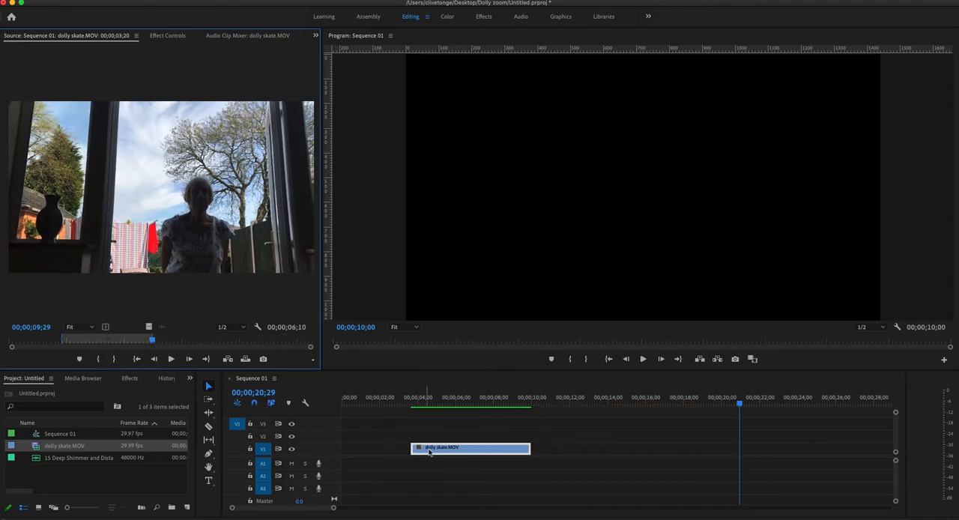
pyautogui.moveTo(439, 450); pyautogui.dragTo(374, 453)
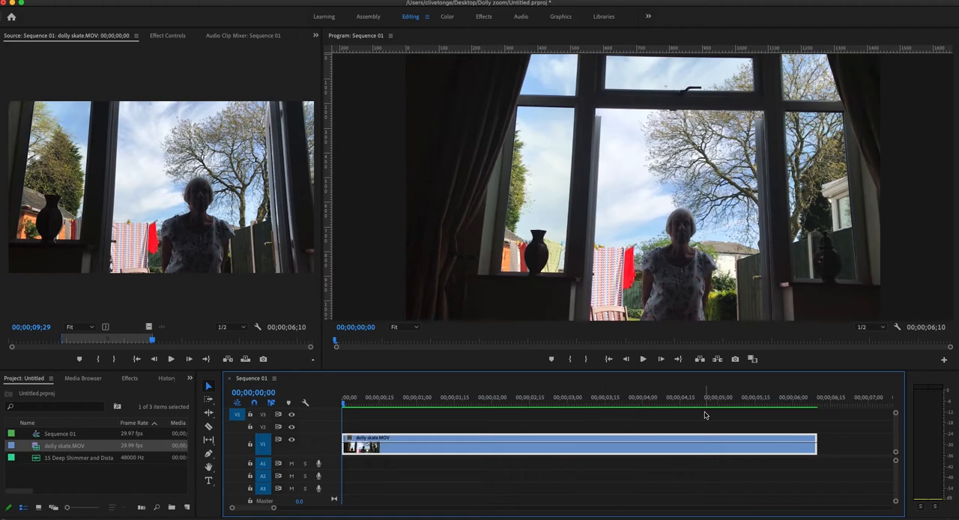
# At 00;00;06;08, reframe the clip around the woman with Scale 70 and Position 449, 366.
pyautogui.click(775, 401)
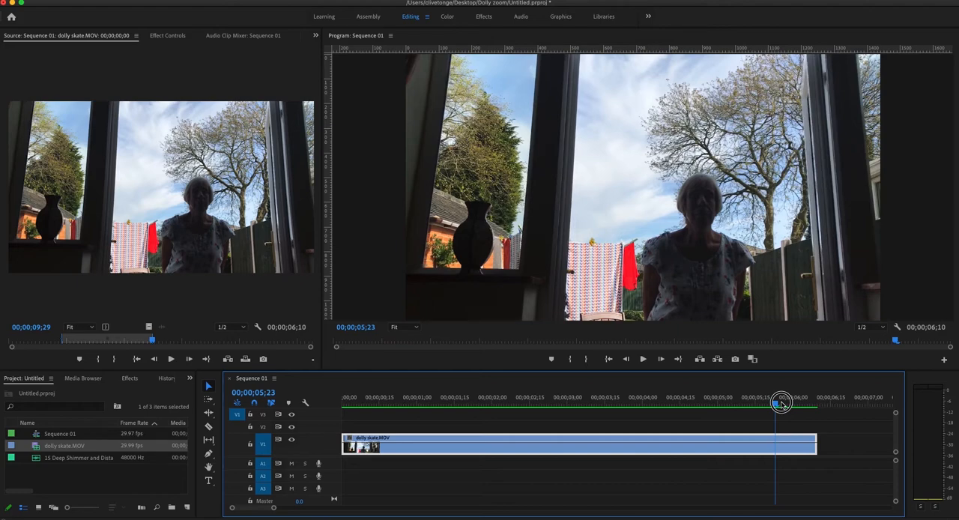
pyautogui.click(814, 402)
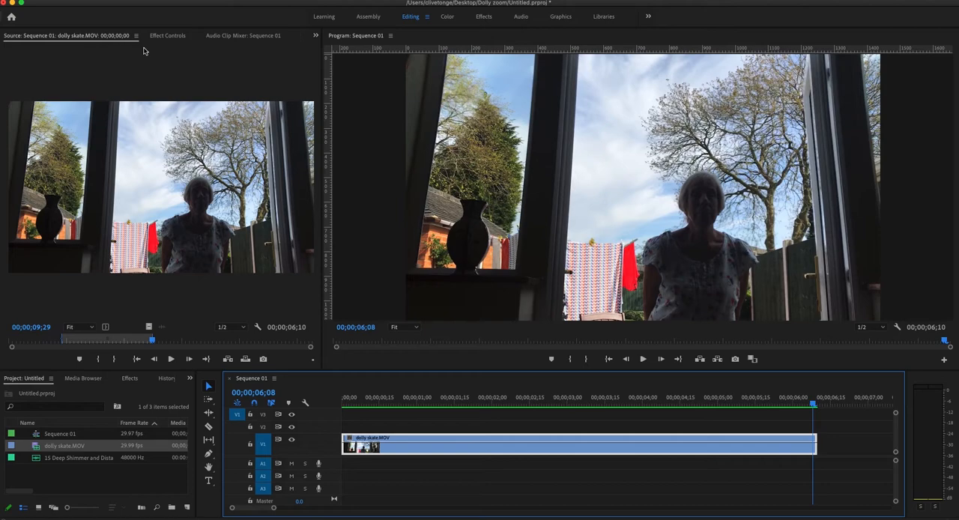
pyautogui.click(167, 36)
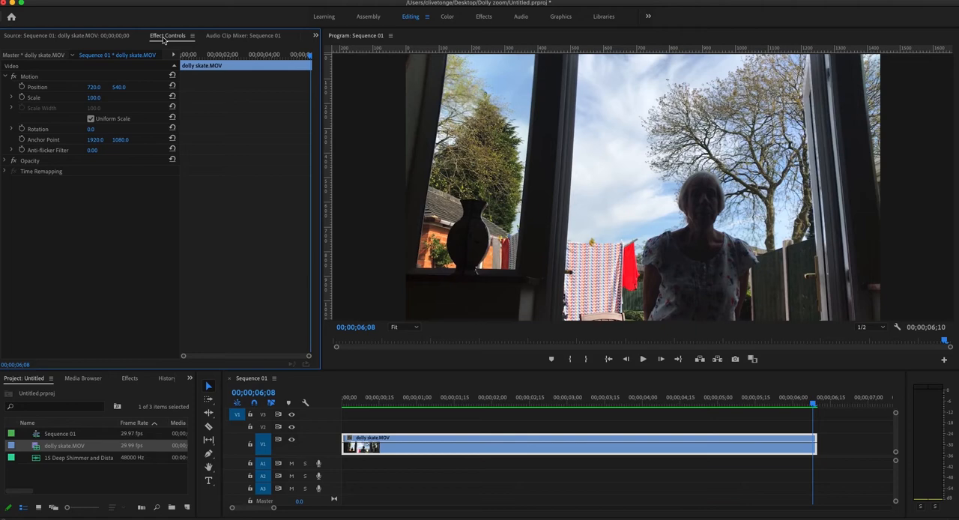
pyautogui.click(315, 36)
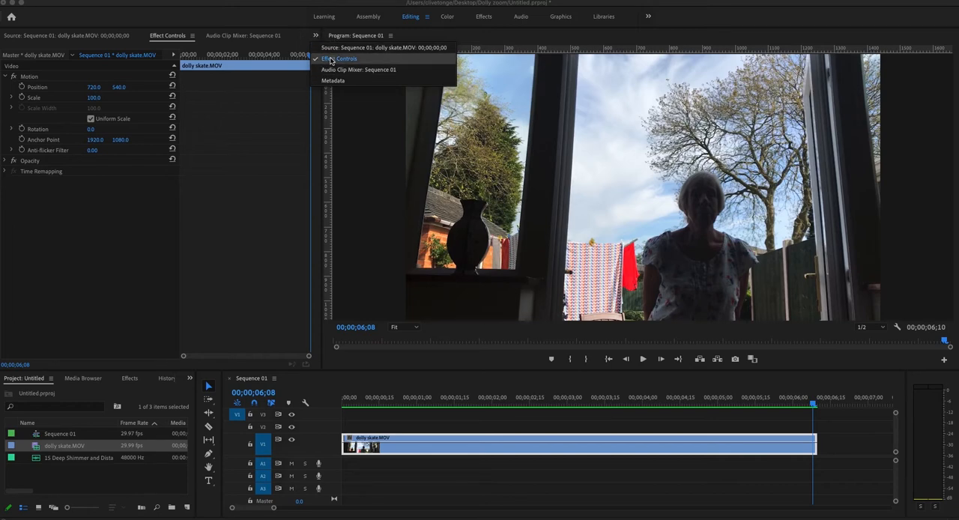
pyautogui.click(331, 60)
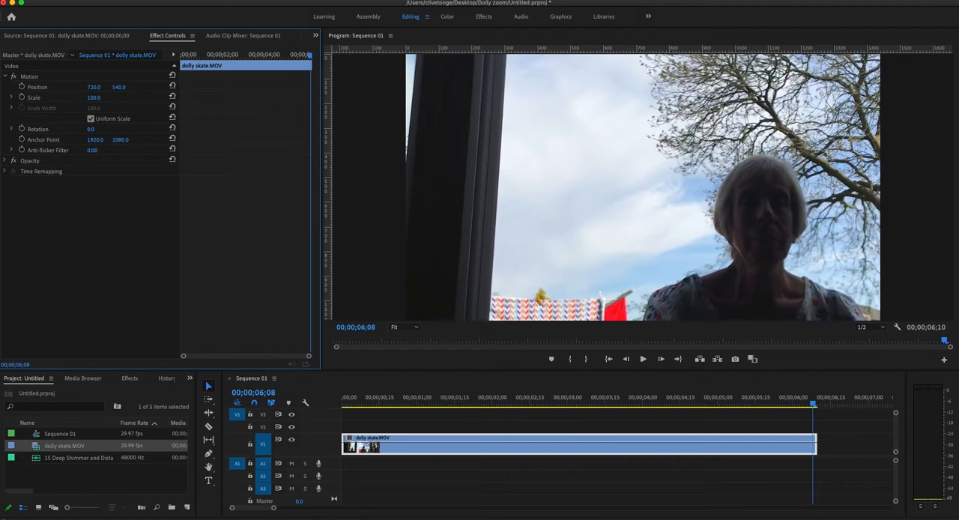
pyautogui.moveTo(93, 97); pyautogui.dragTo(64, 87)
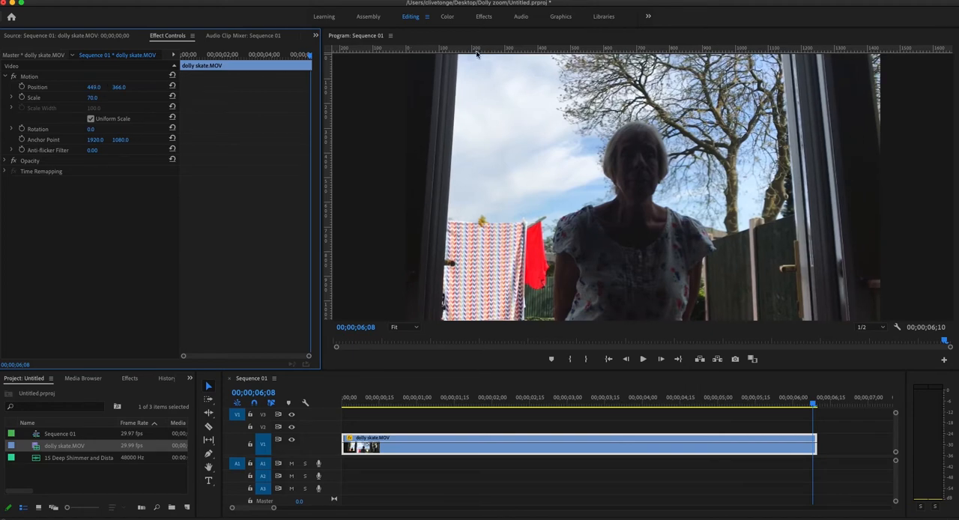
# Place a horizontal guide at the top of the woman's head and a vertical guide along its left edge.
pyautogui.click(393, 50)
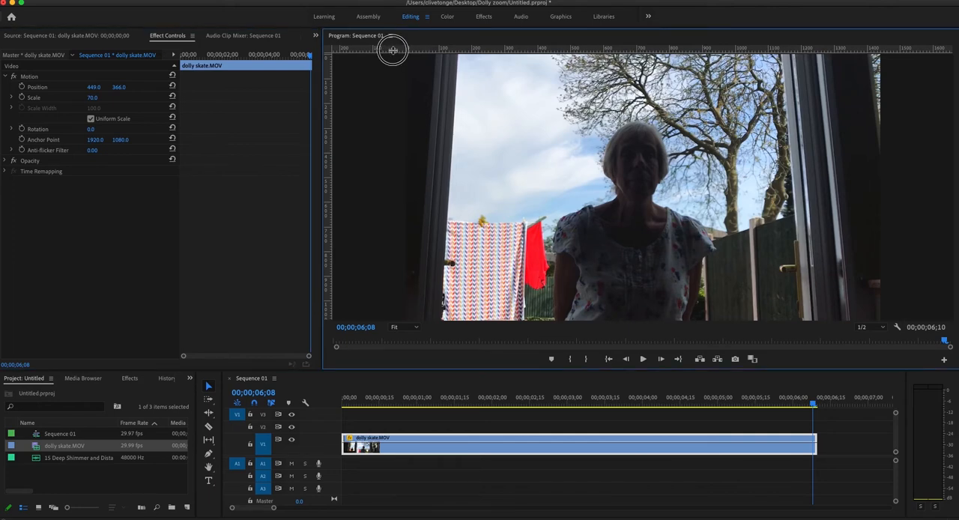
pyautogui.moveTo(388, 124); pyautogui.dragTo(388, 125)
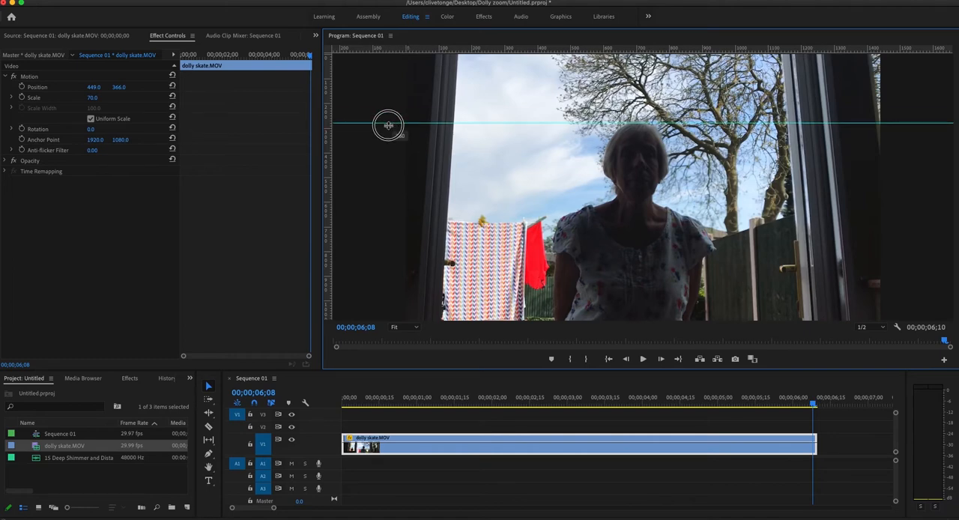
pyautogui.moveTo(389, 126); pyautogui.dragTo(389, 131)
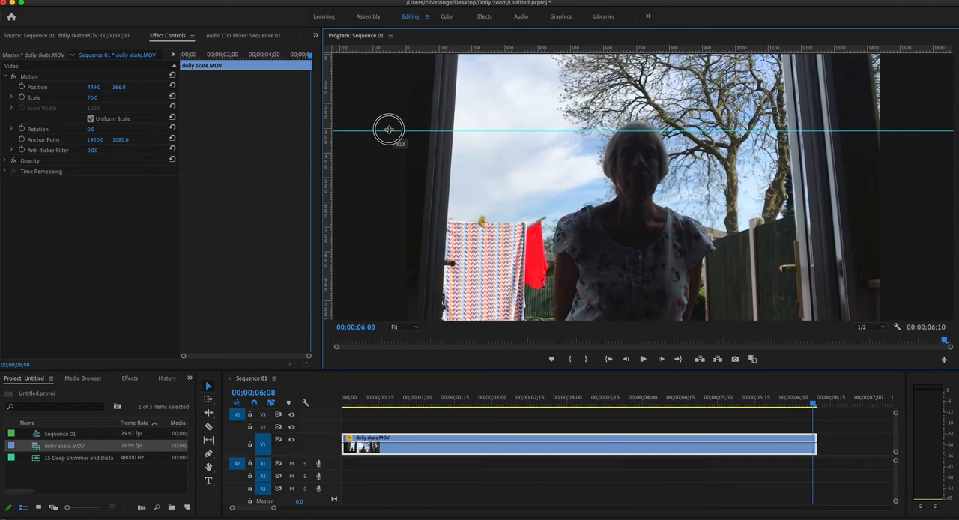
pyautogui.moveTo(389, 130); pyautogui.dragTo(390, 123)
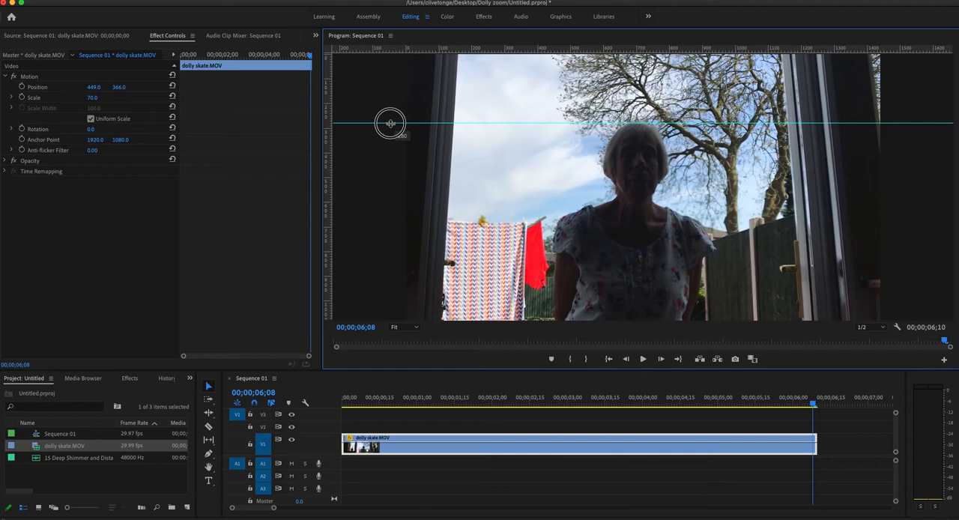
pyautogui.moveTo(327, 146); pyautogui.dragTo(603, 166)
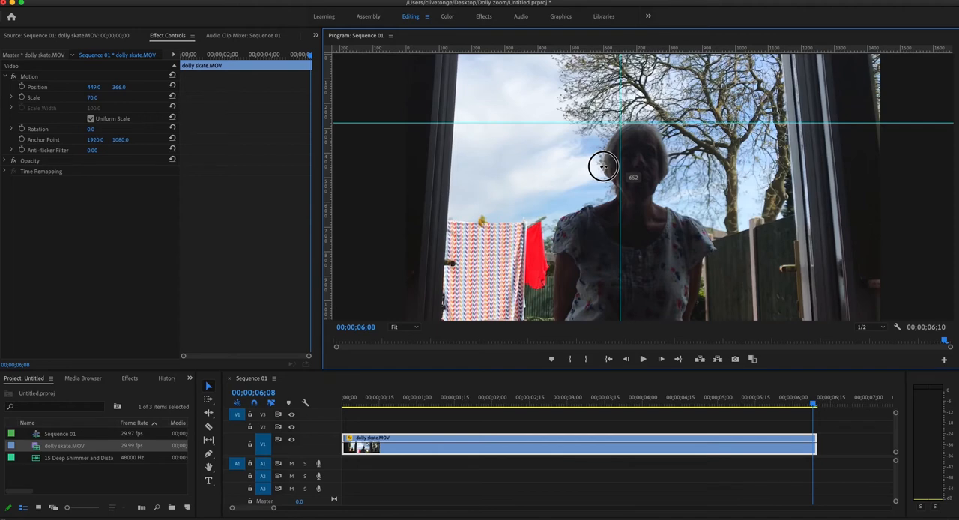
pyautogui.moveTo(604, 166); pyautogui.dragTo(603, 166)
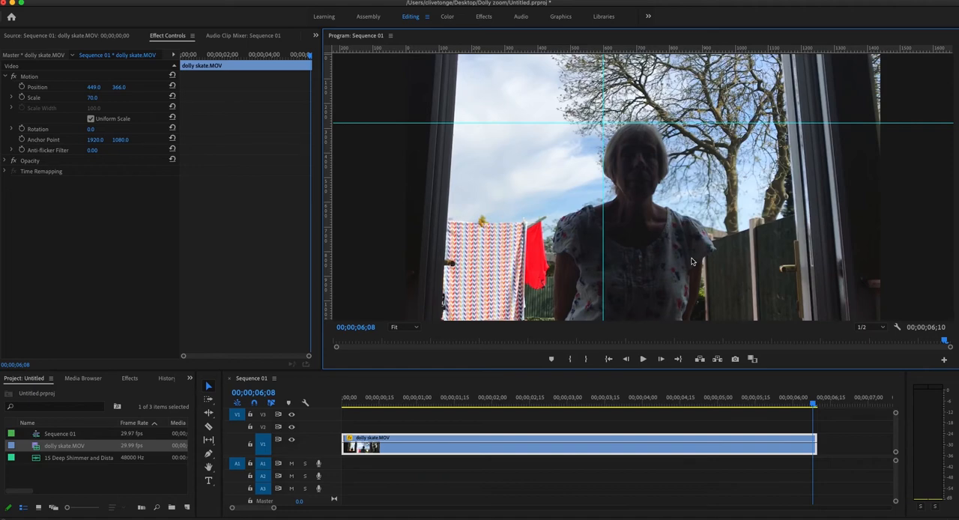
# Add Position and Scale keyframes to the clip at 00;00;06;08.
pyautogui.click(22, 87)
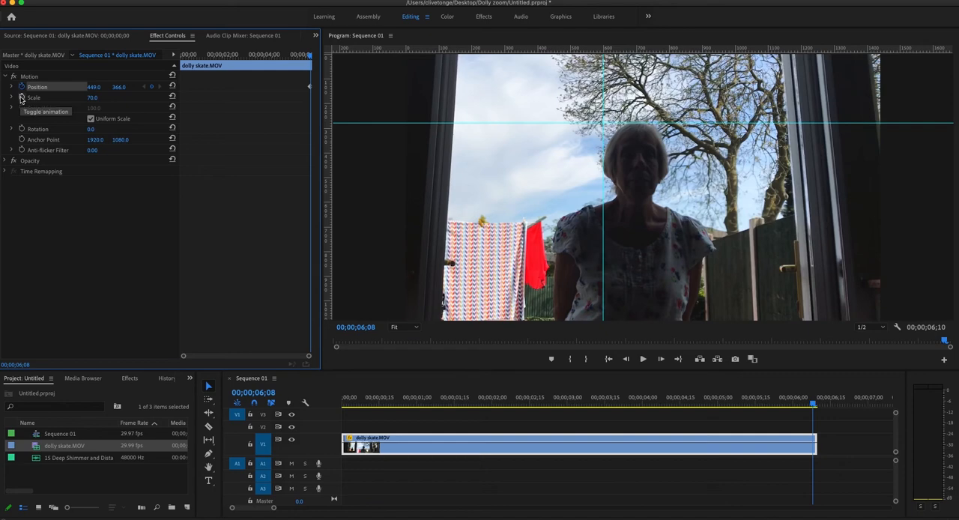
pyautogui.click(22, 98)
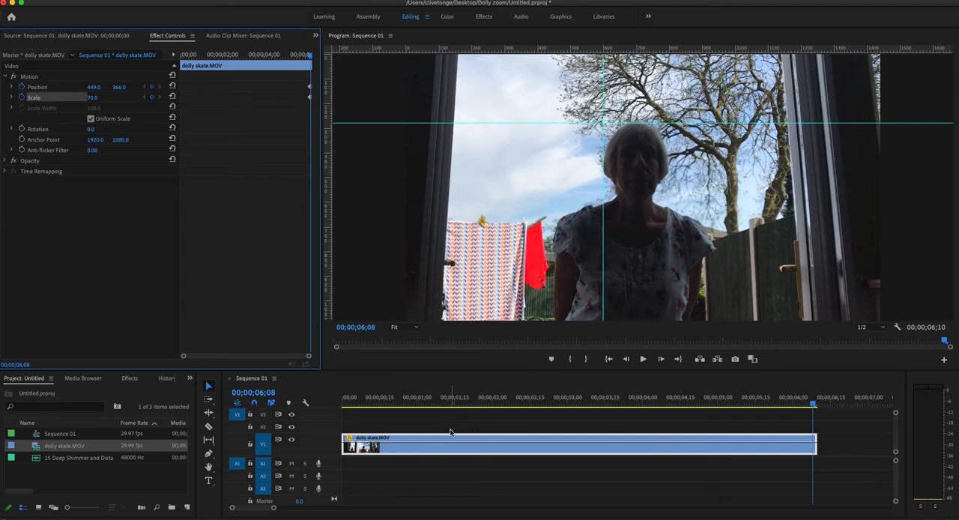
# At 00;00;00;00, align the woman's head to the guides with keyframes of Scale 115 and Position 449, 76.
pyautogui.click(349, 404)
pyautogui.click(343, 401)
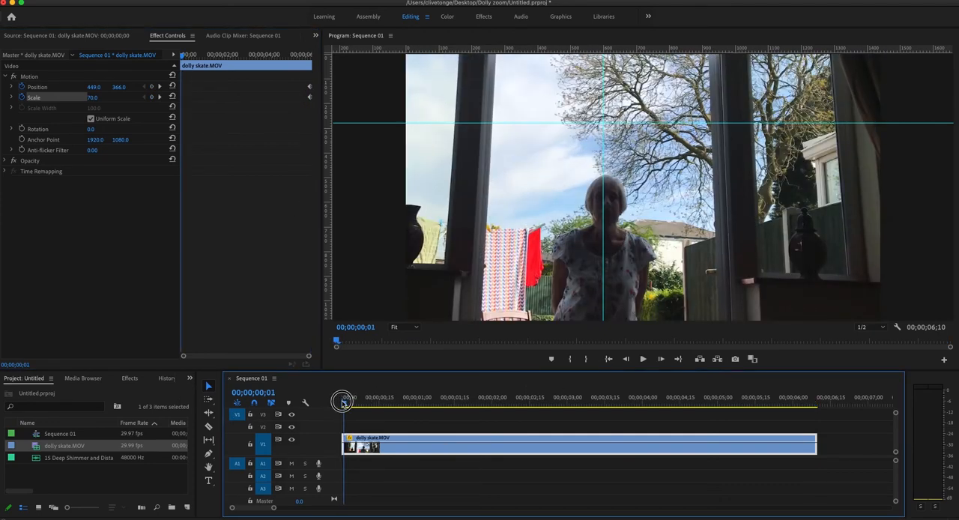
pyautogui.click(341, 403)
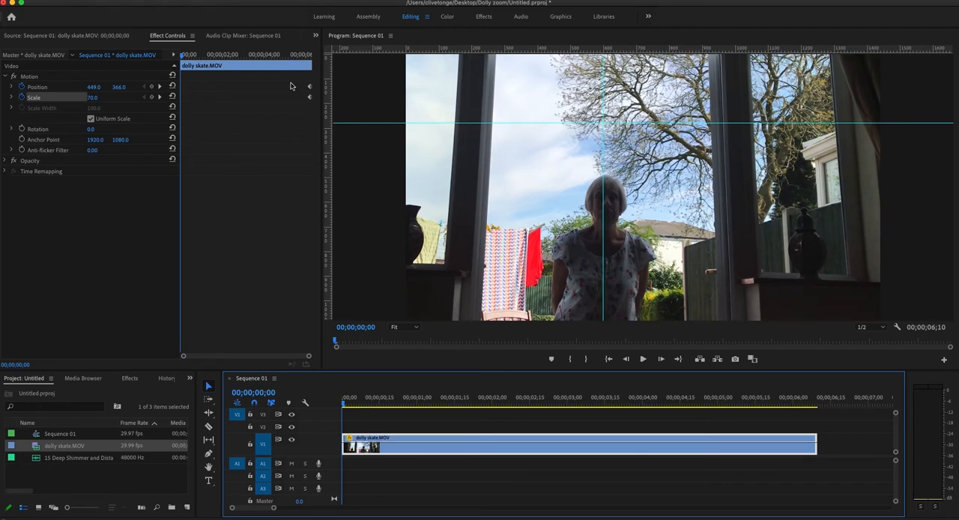
pyautogui.click(92, 99)
pyautogui.moveTo(92, 98); pyautogui.dragTo(0, 88)
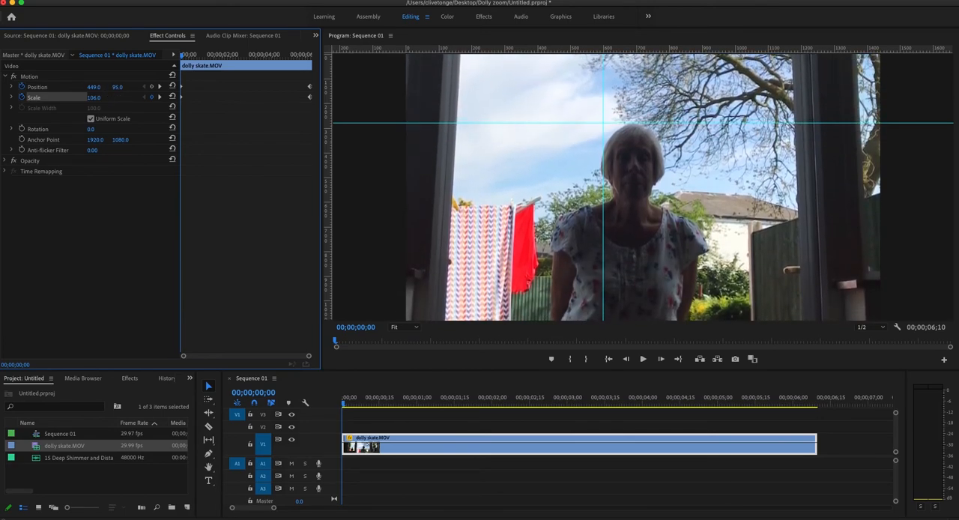
pyautogui.click(94, 98)
pyautogui.write('120')
pyautogui.press('Return')
pyautogui.moveTo(104, 97); pyautogui.dragTo(104, 87)
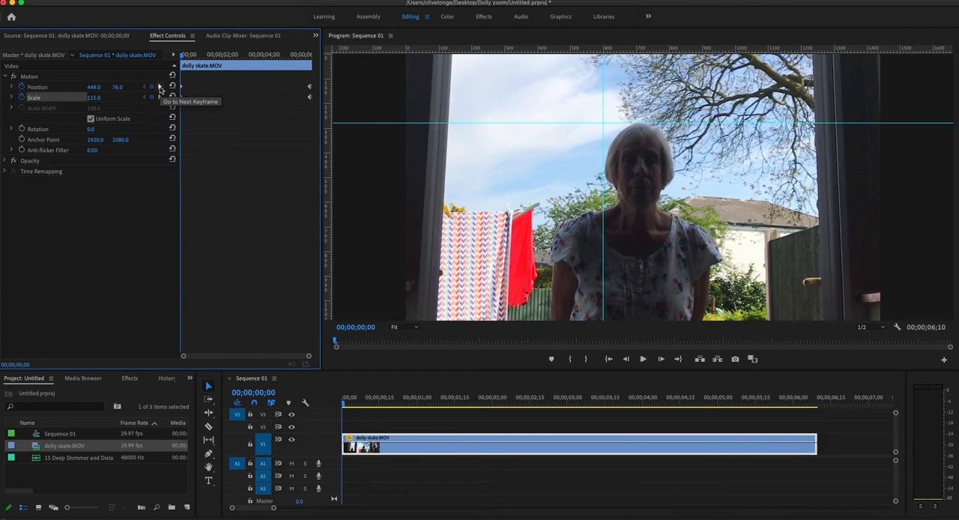
# Compare the framing at the end and start keyframes, and render the sequence from In to Out.
pyautogui.click(159, 89)
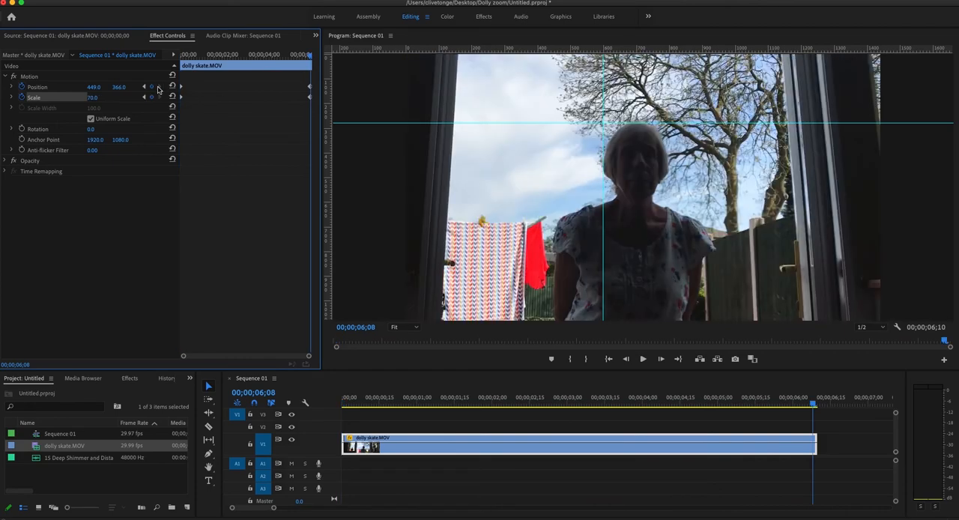
pyautogui.click(144, 88)
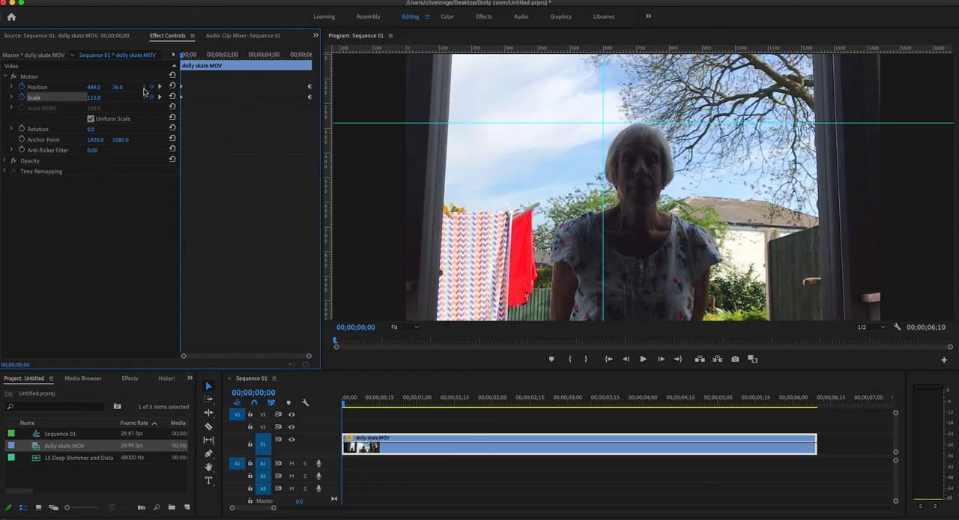
pyautogui.click(171, 1)
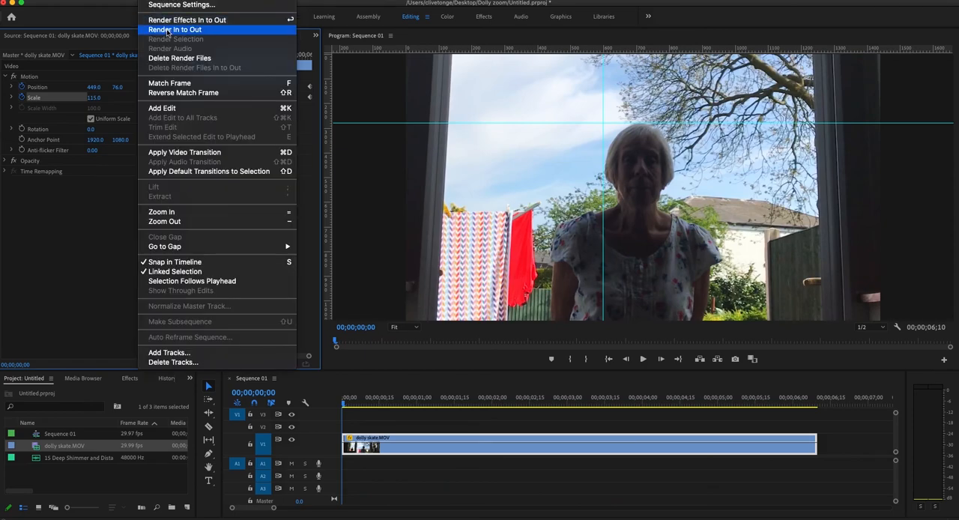
pyautogui.click(168, 30)
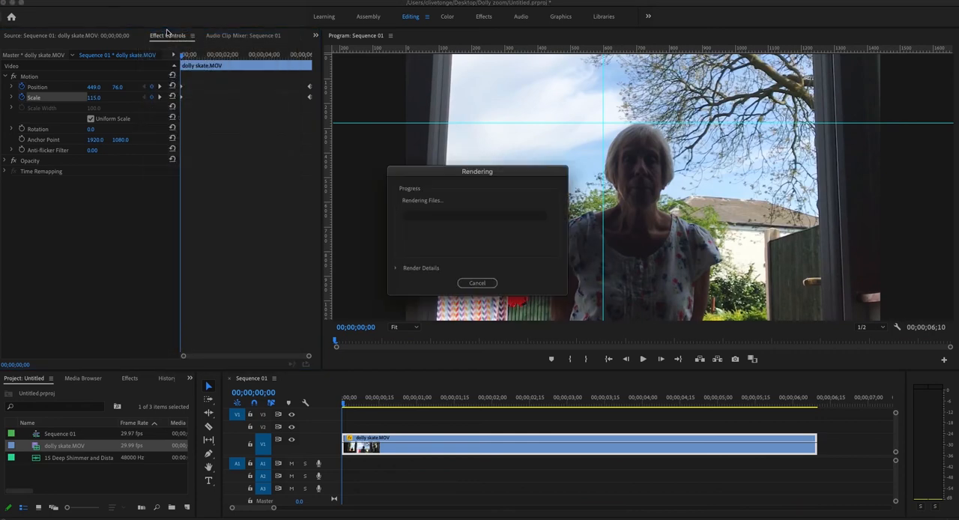